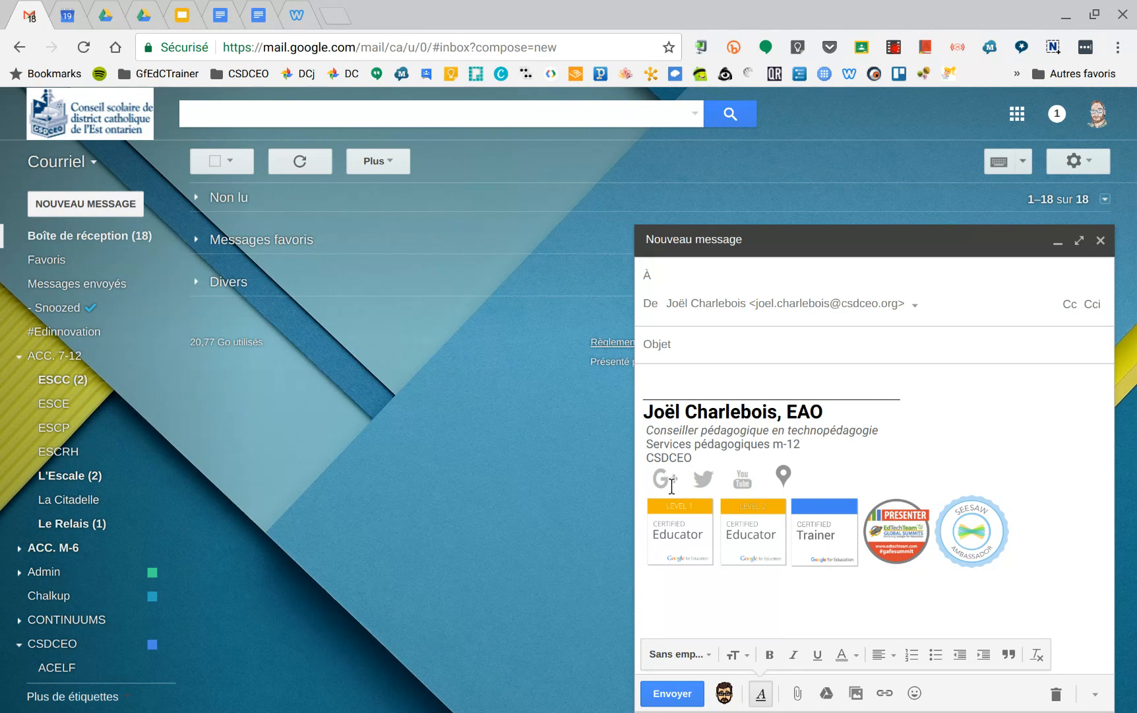
Step: Check the link behind the Twitter icon in the new message's signature and minimize the message
click(705, 483)
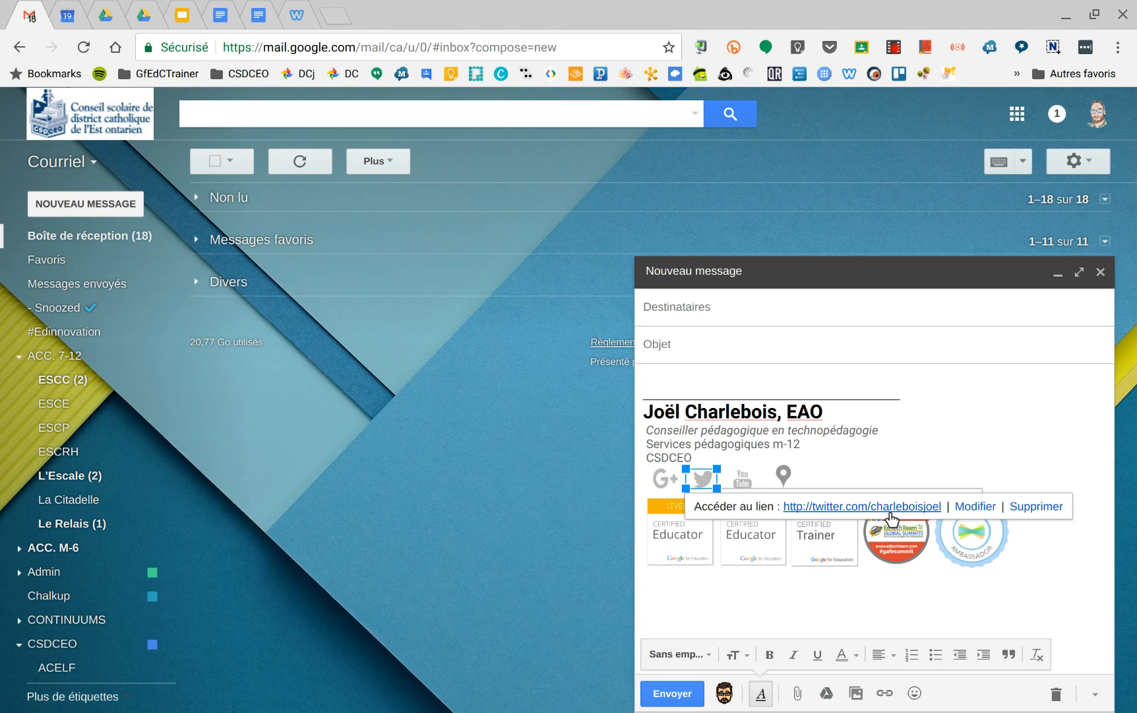
click(878, 480)
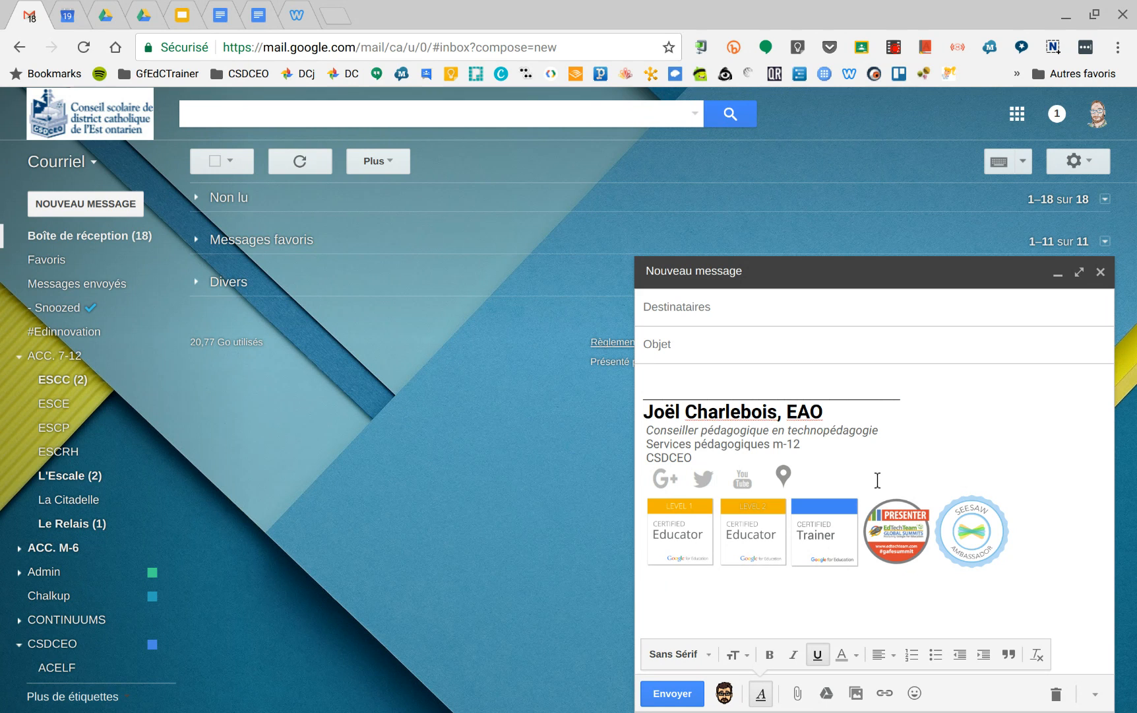
click(1057, 272)
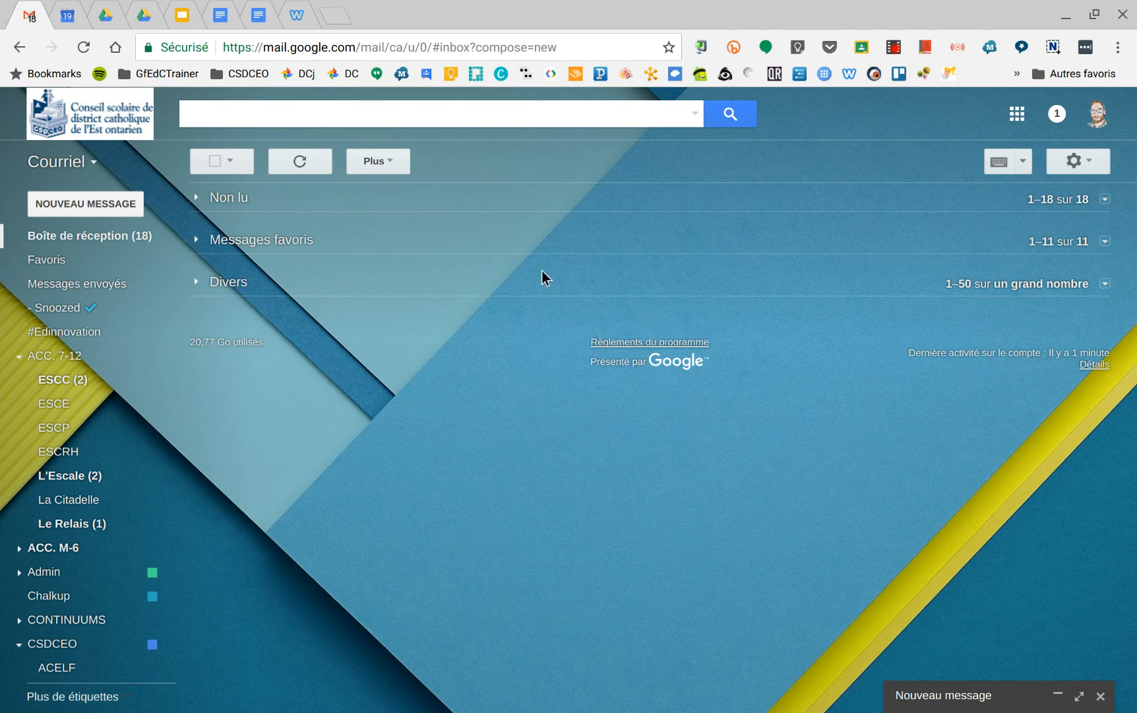
Step: Open the general mail settings at the Signature section
click(1075, 161)
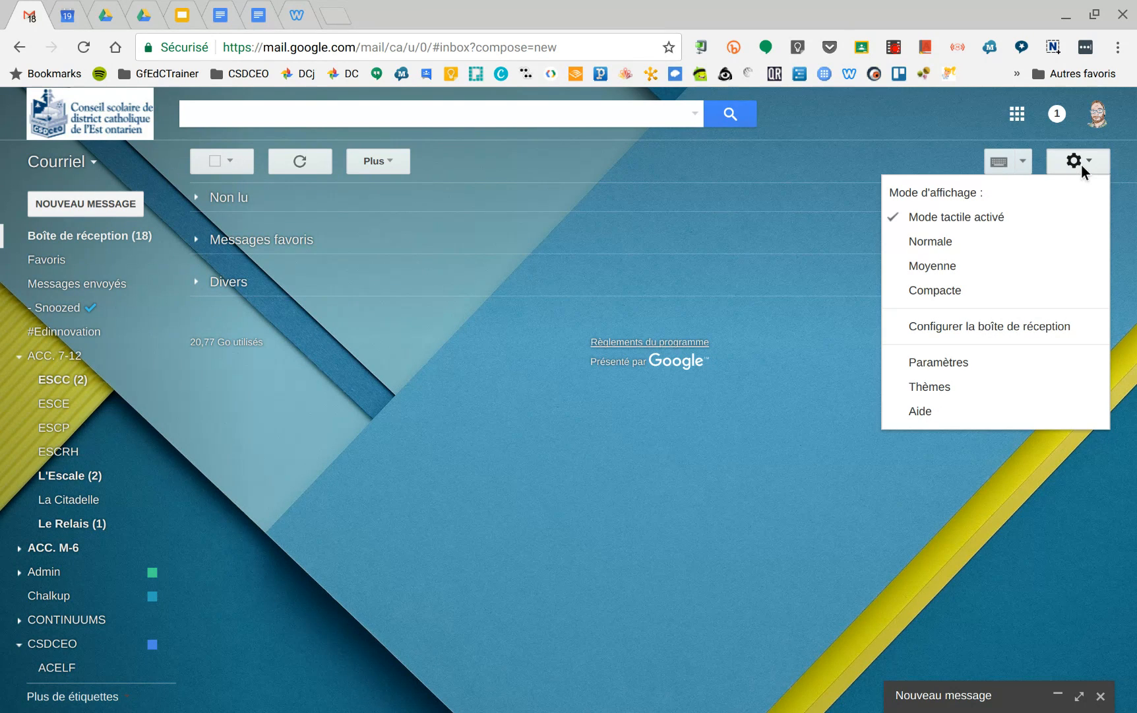
click(940, 366)
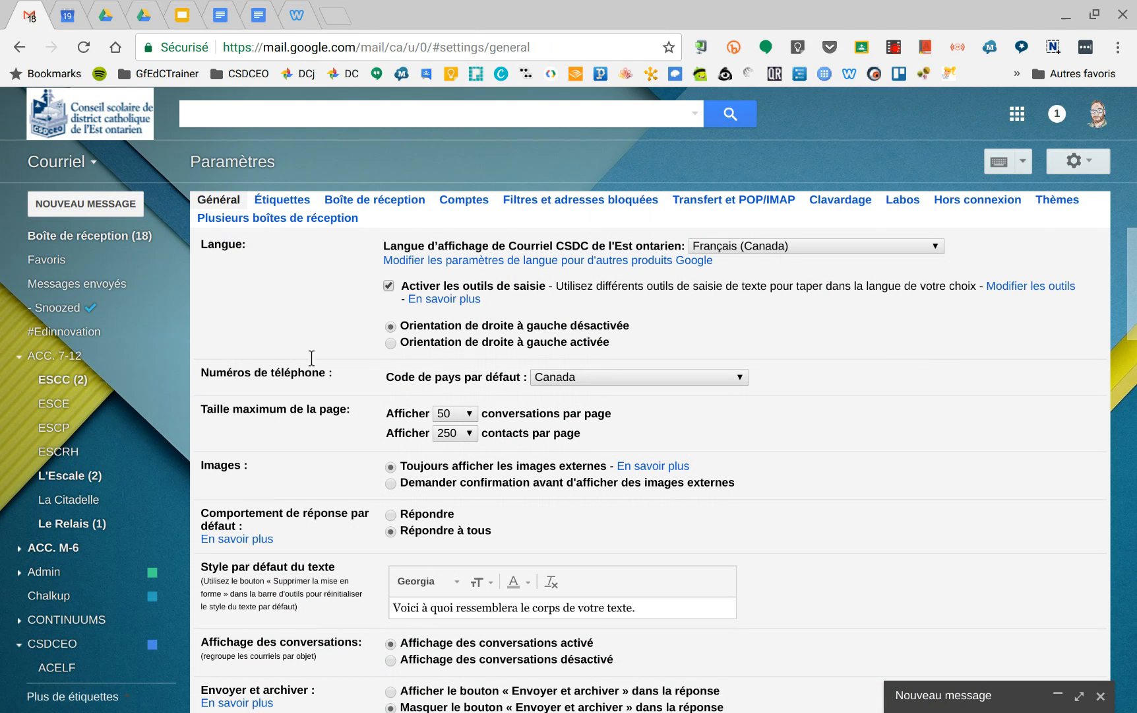
scroll(333, 385, down, 12)
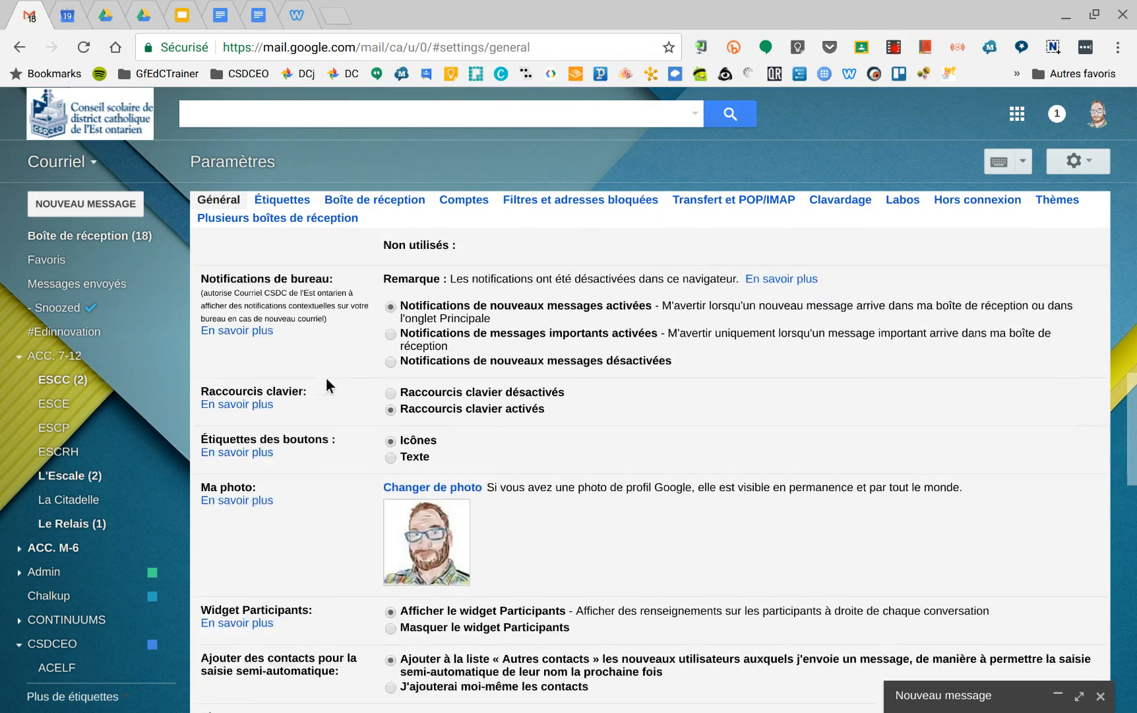
scroll(326, 381, down, 5)
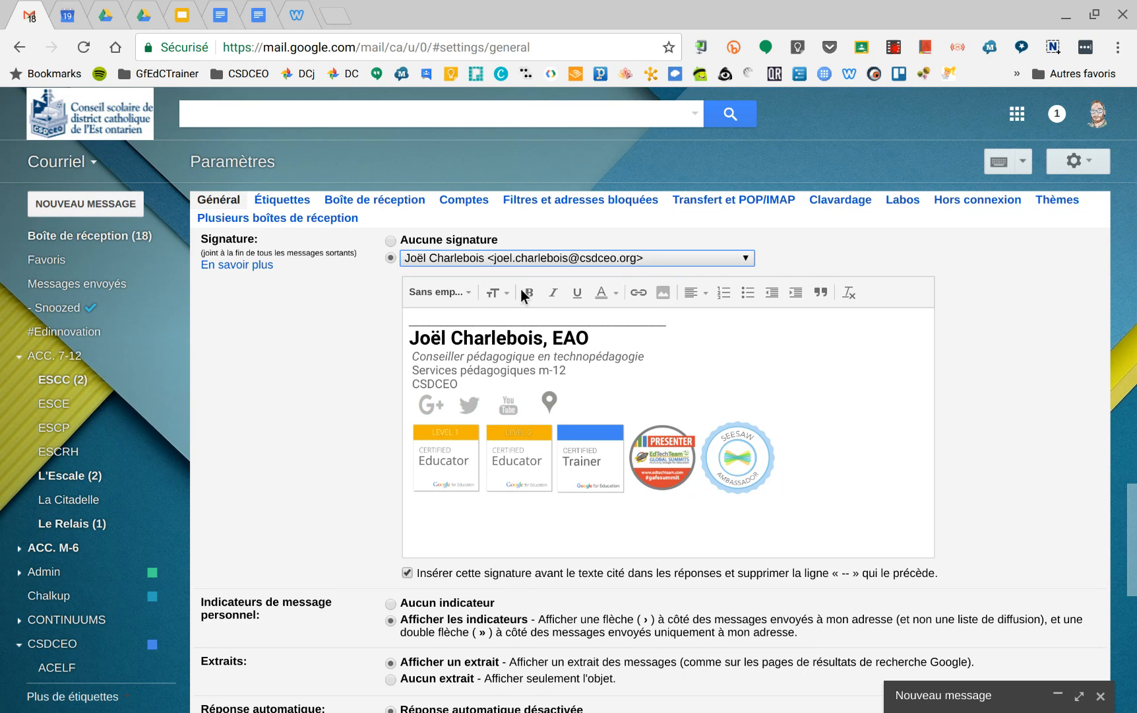
click(360, 380)
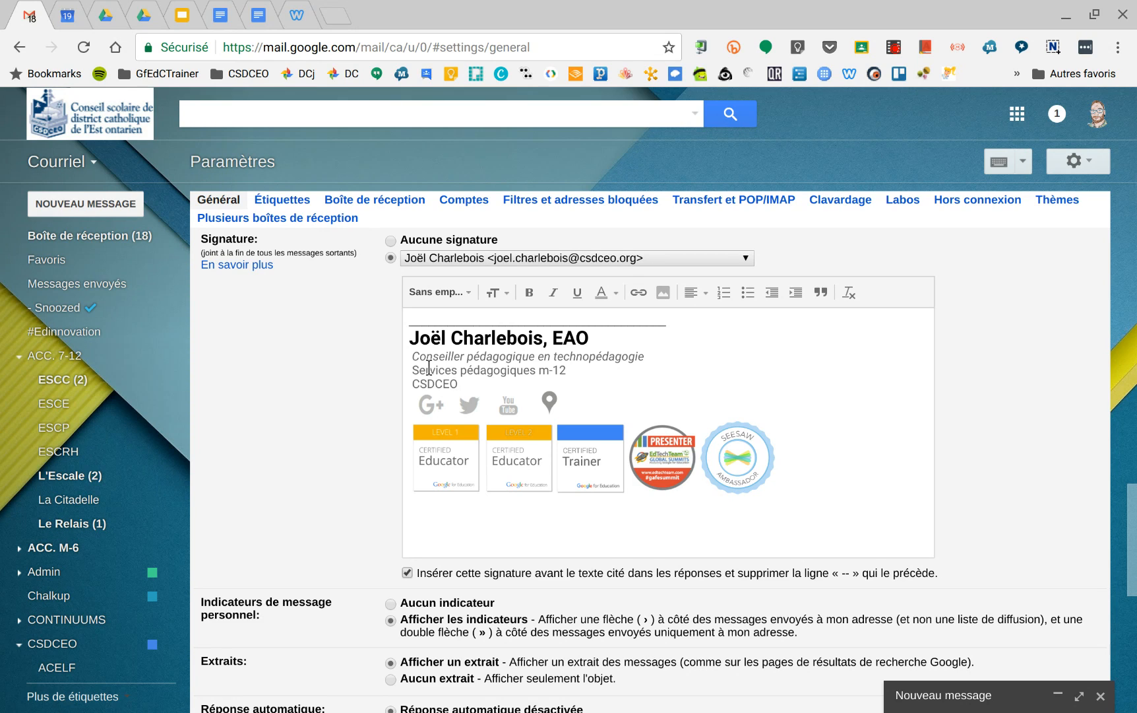
click(502, 294)
click(501, 295)
click(460, 293)
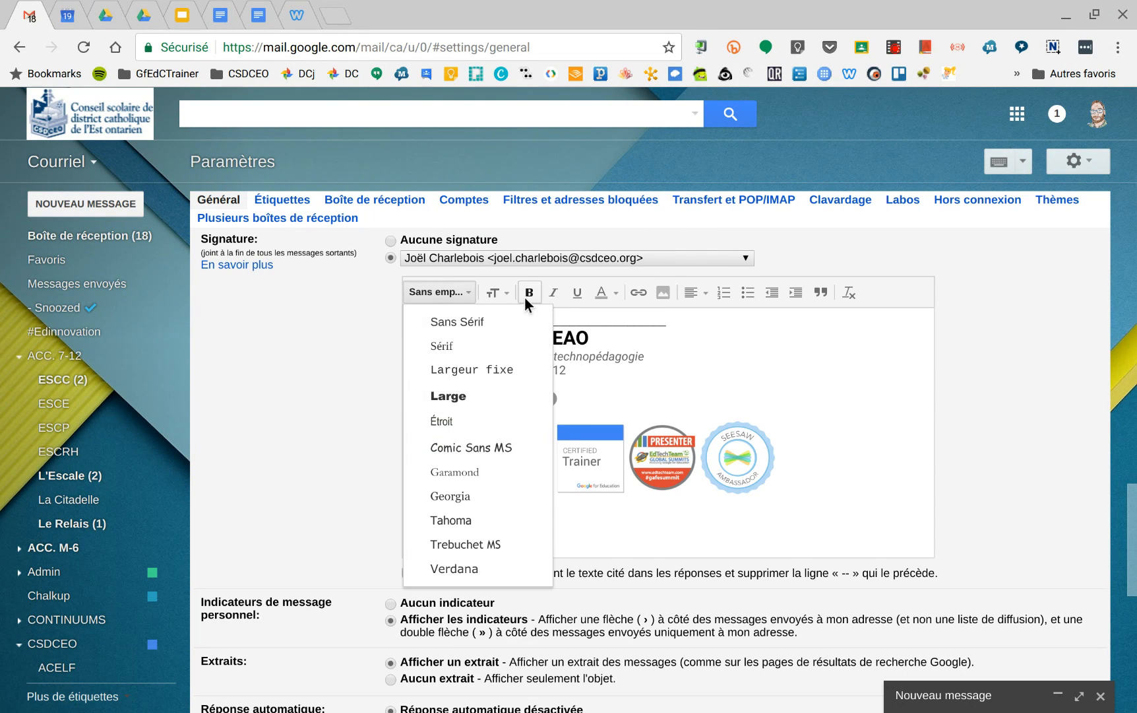
click(610, 295)
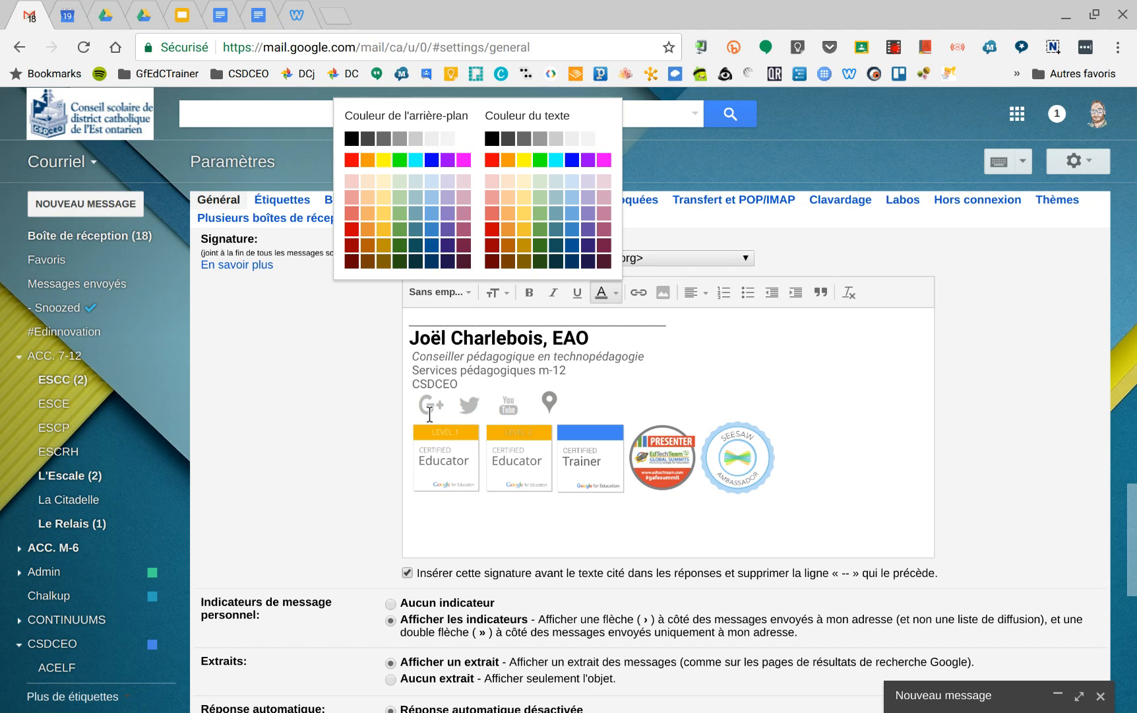
Step: Insert the Conseil scolaire de district catholique de l'Est ontarien logo into the signature by uploading it from the computer
click(820, 463)
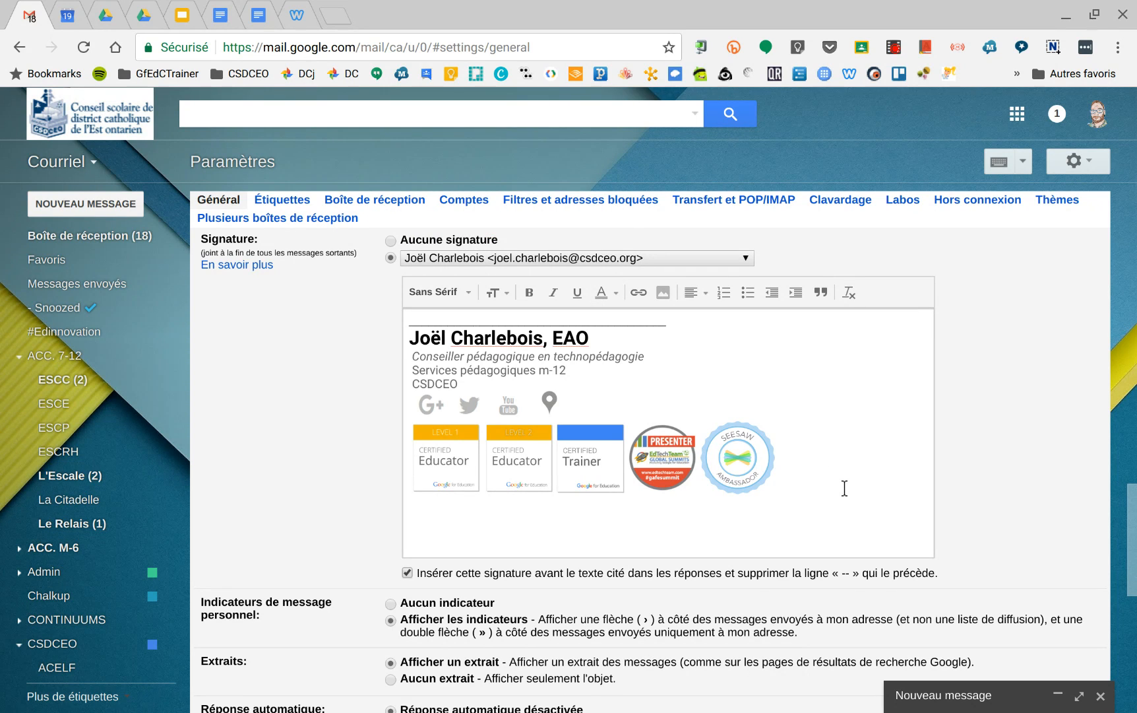
click(663, 292)
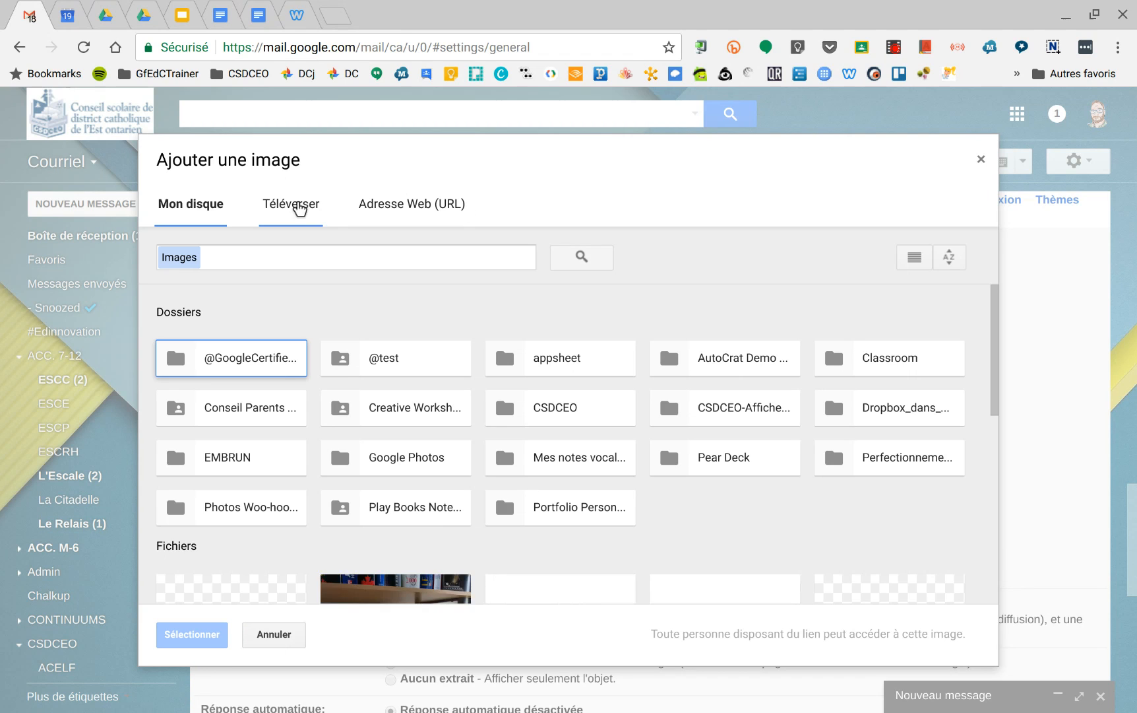
click(299, 213)
click(549, 447)
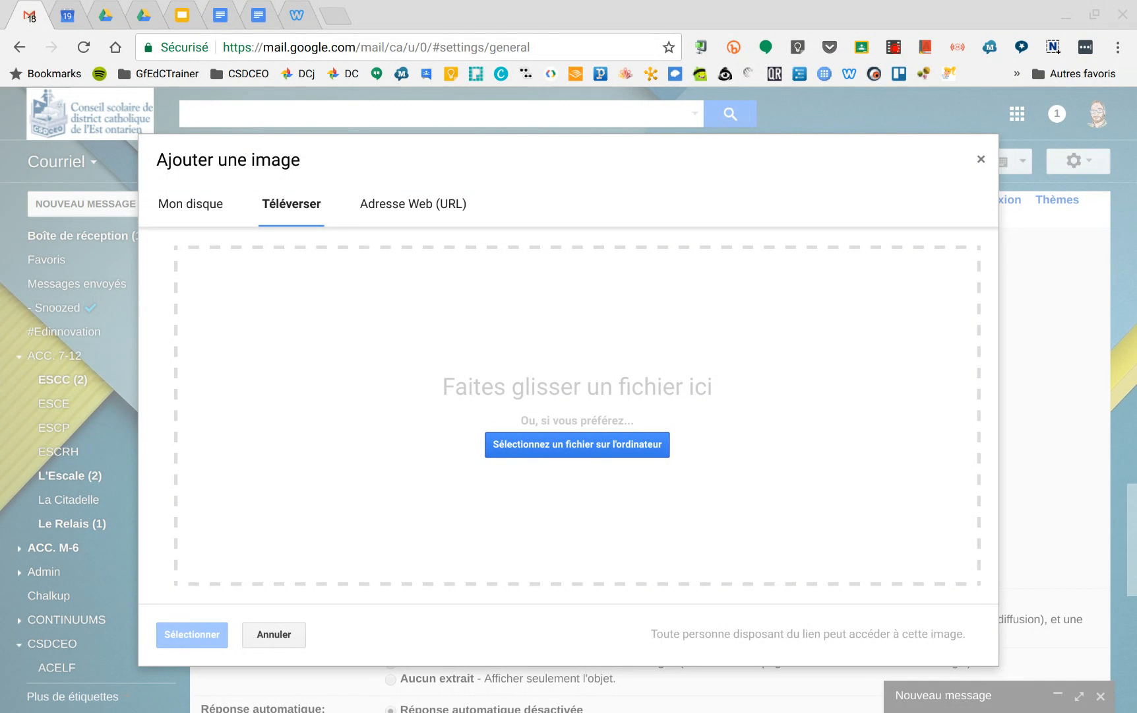
click(850, 617)
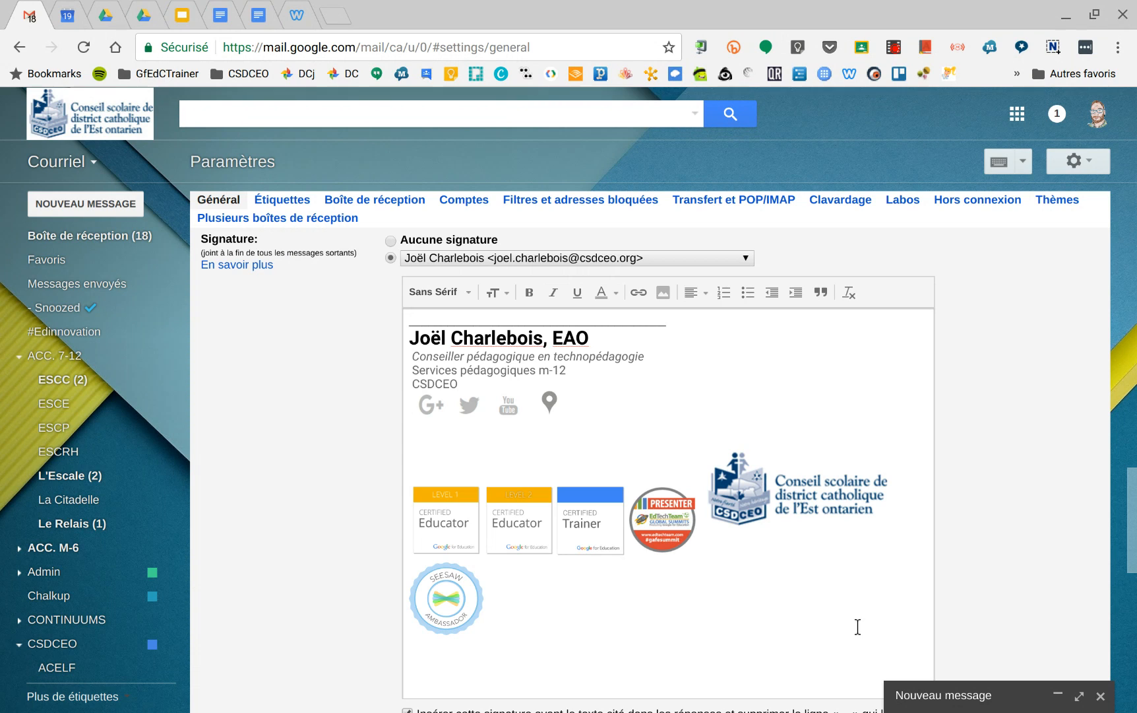
Step: Move the inserted logo to its own line below the badges and set its size to Petite
click(754, 482)
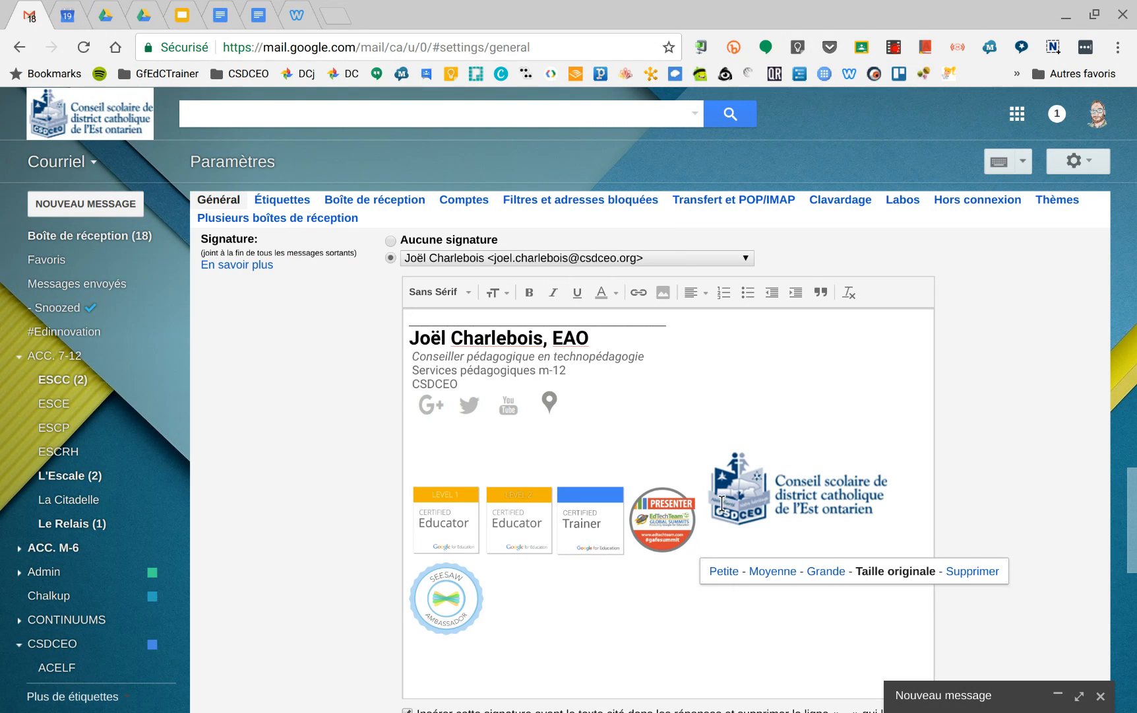
drag(722, 504, 483, 678)
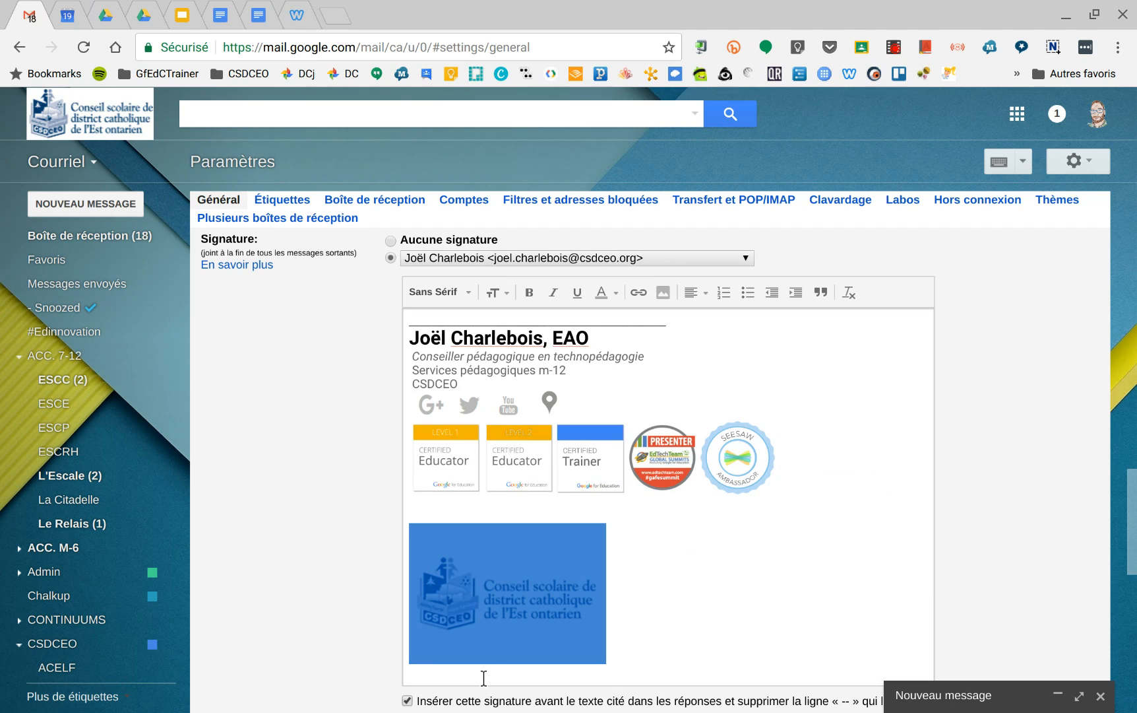
click(518, 602)
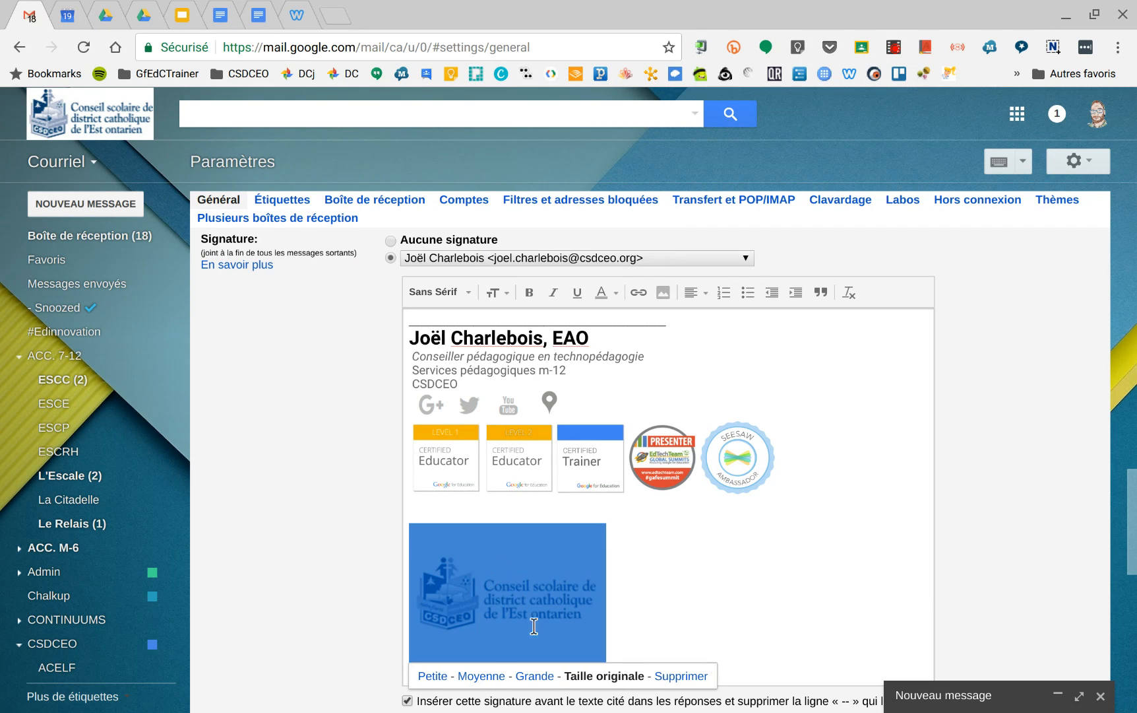
click(432, 676)
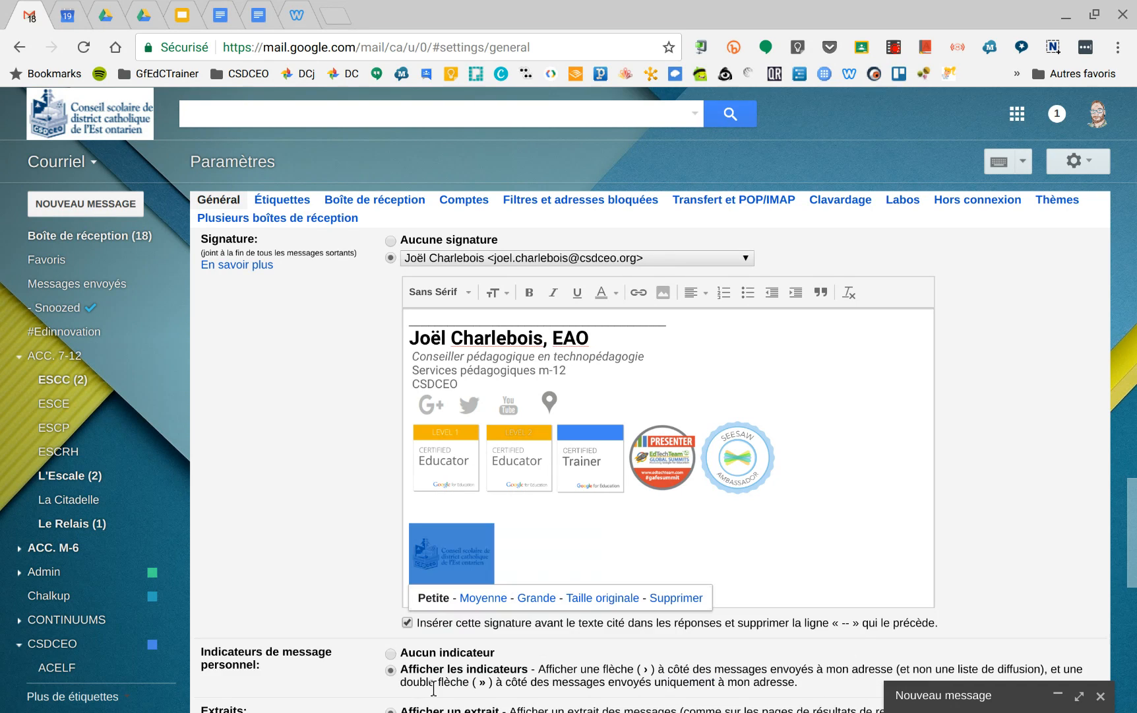
Step: Try the logo at the Moyenne and Grande sizes and return it to Petite
click(494, 603)
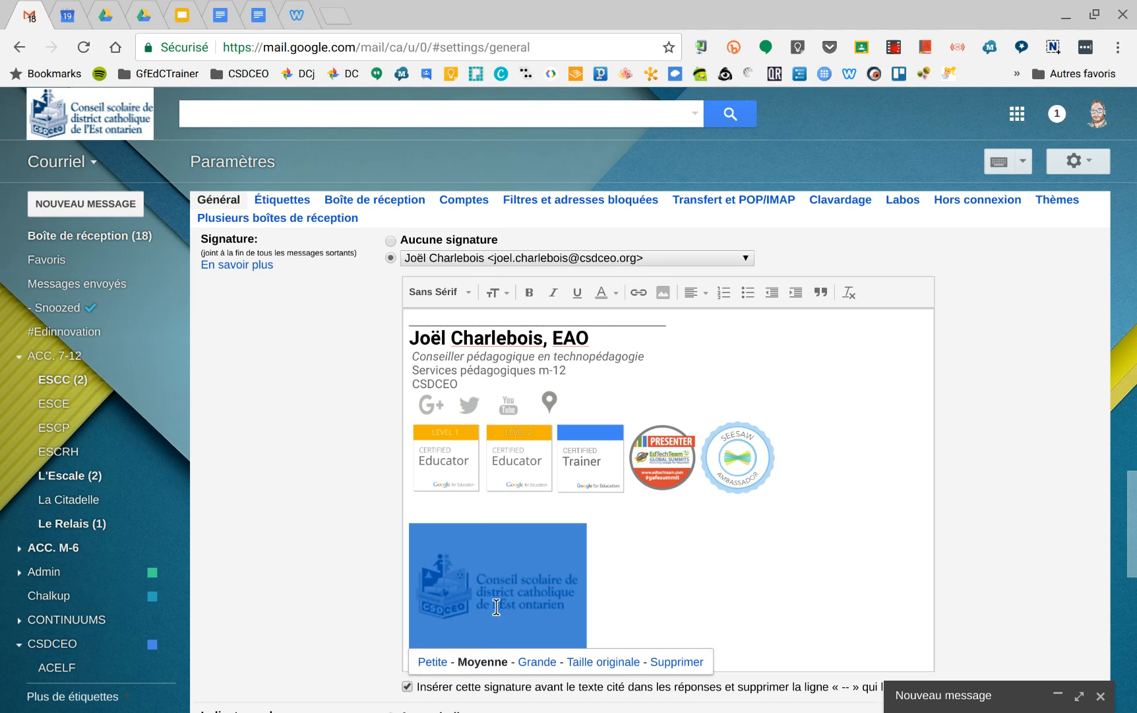
click(547, 661)
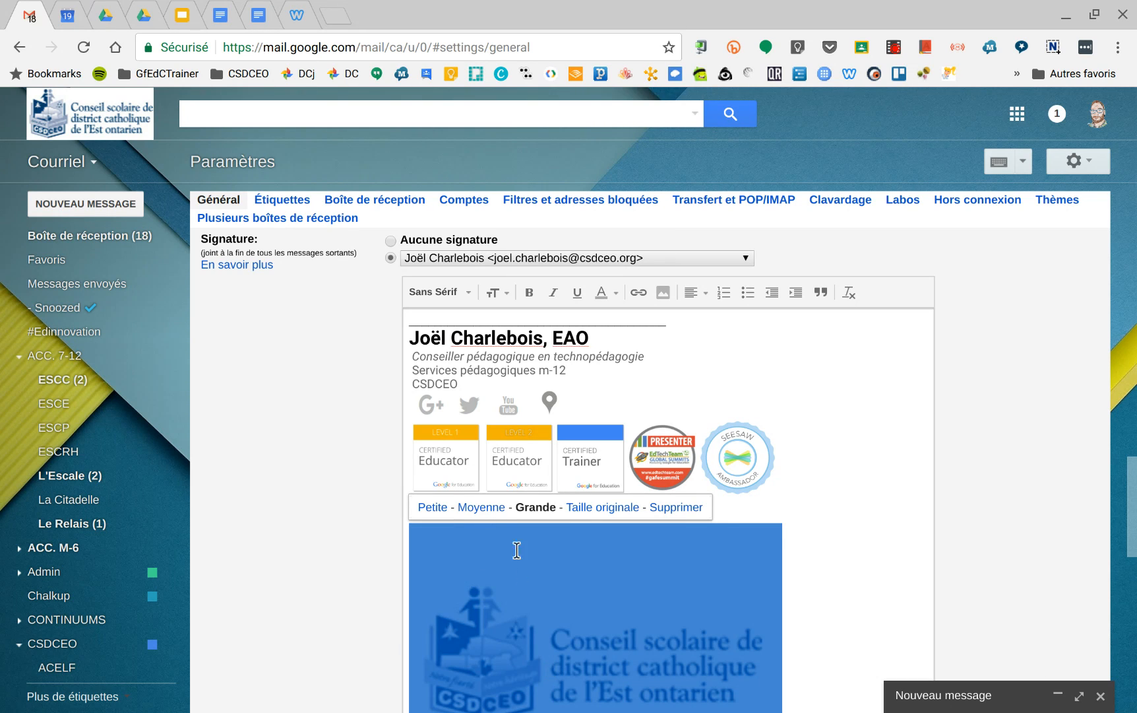
click(444, 508)
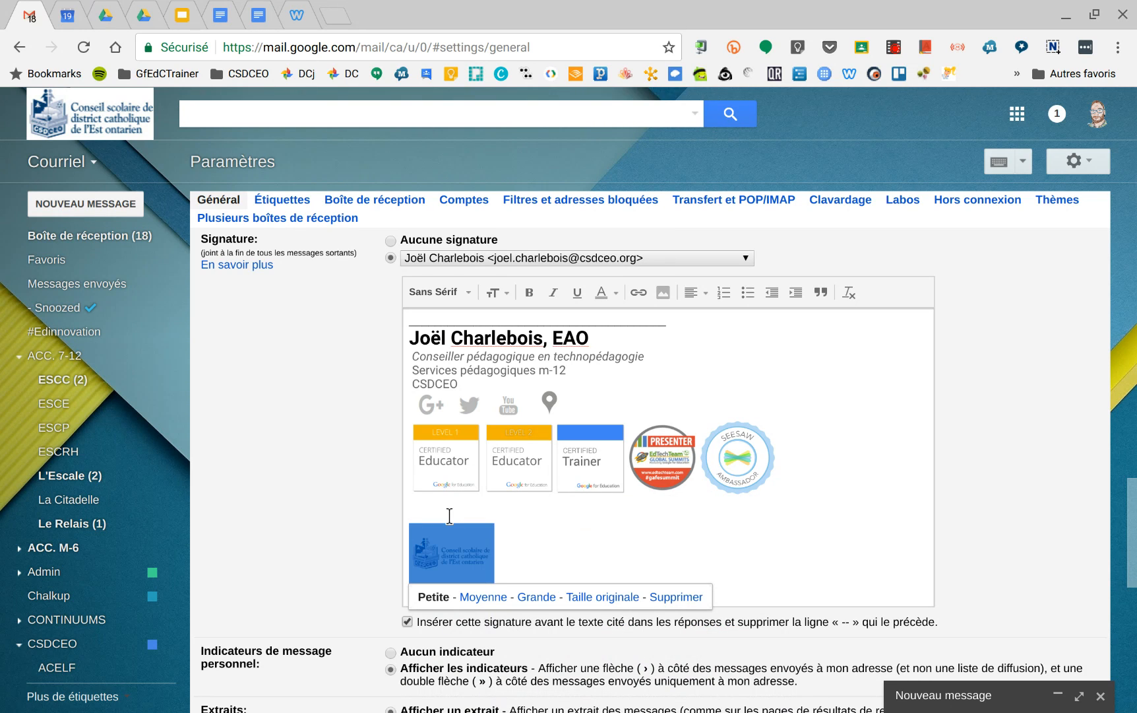
click(519, 559)
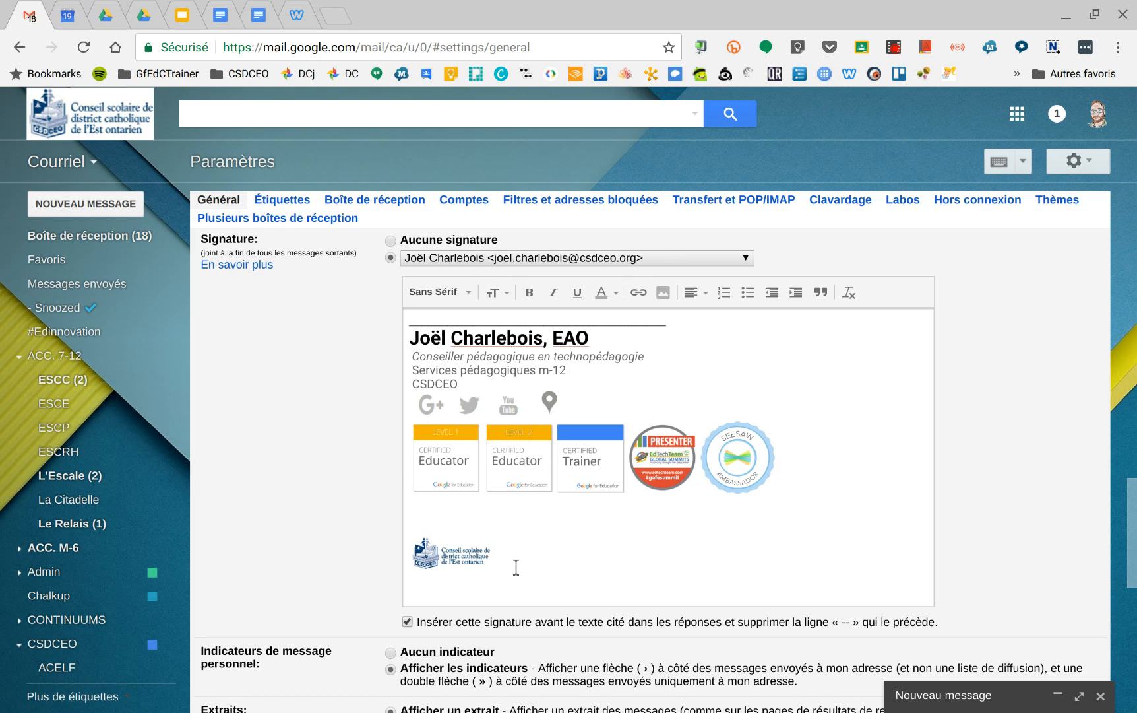
Step: Link the logo to the web address csdceo.ca and test the link
click(476, 559)
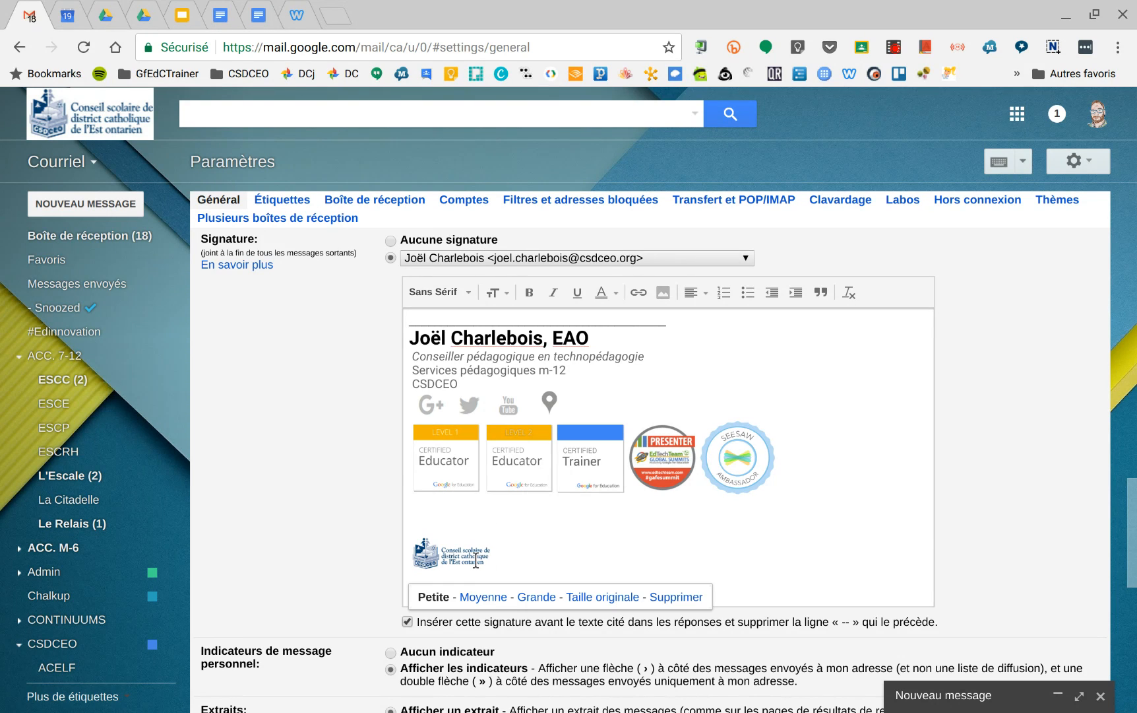
drag(515, 563, 400, 546)
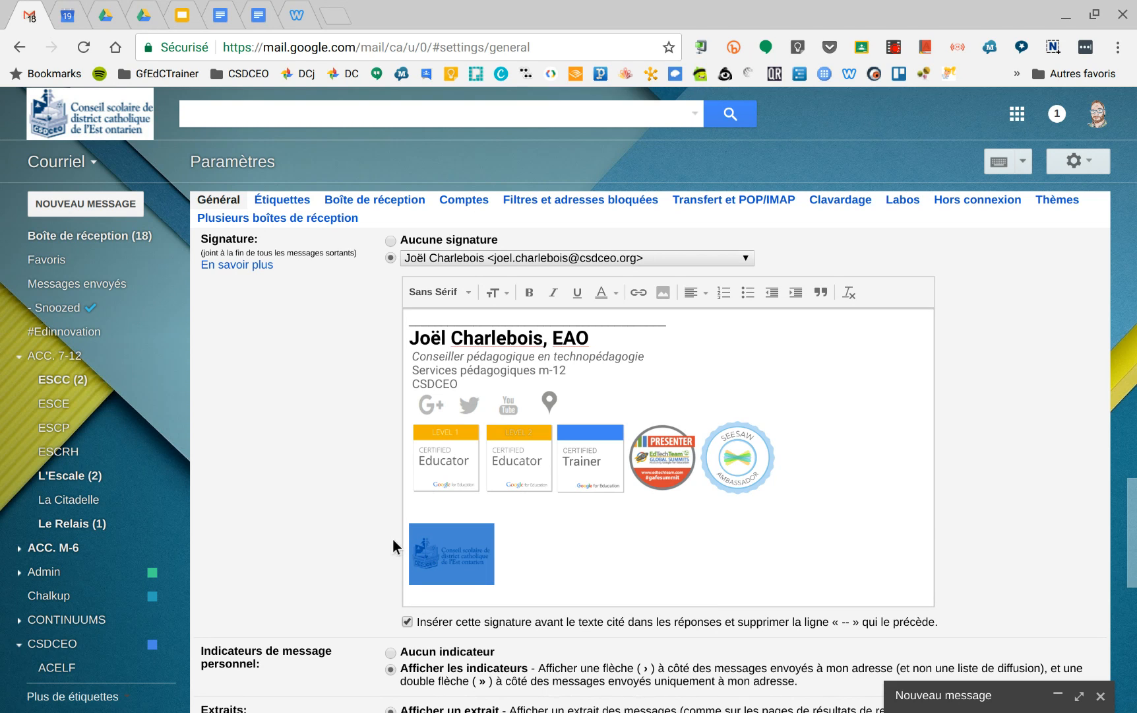
click(638, 294)
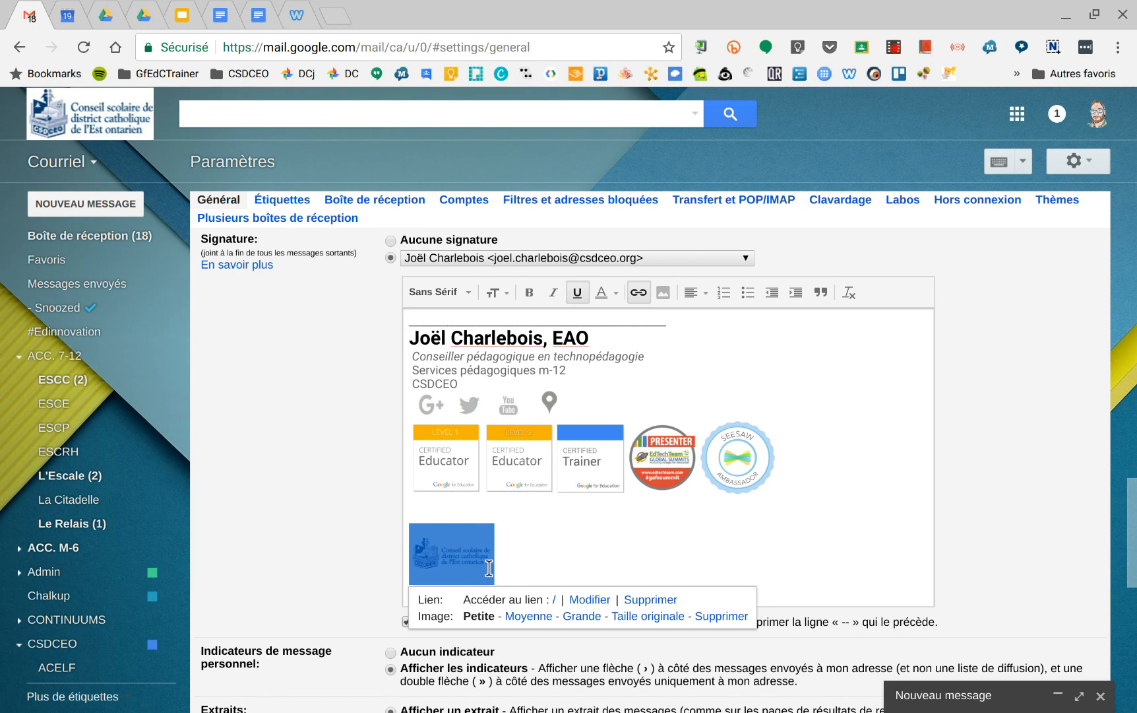
click(589, 601)
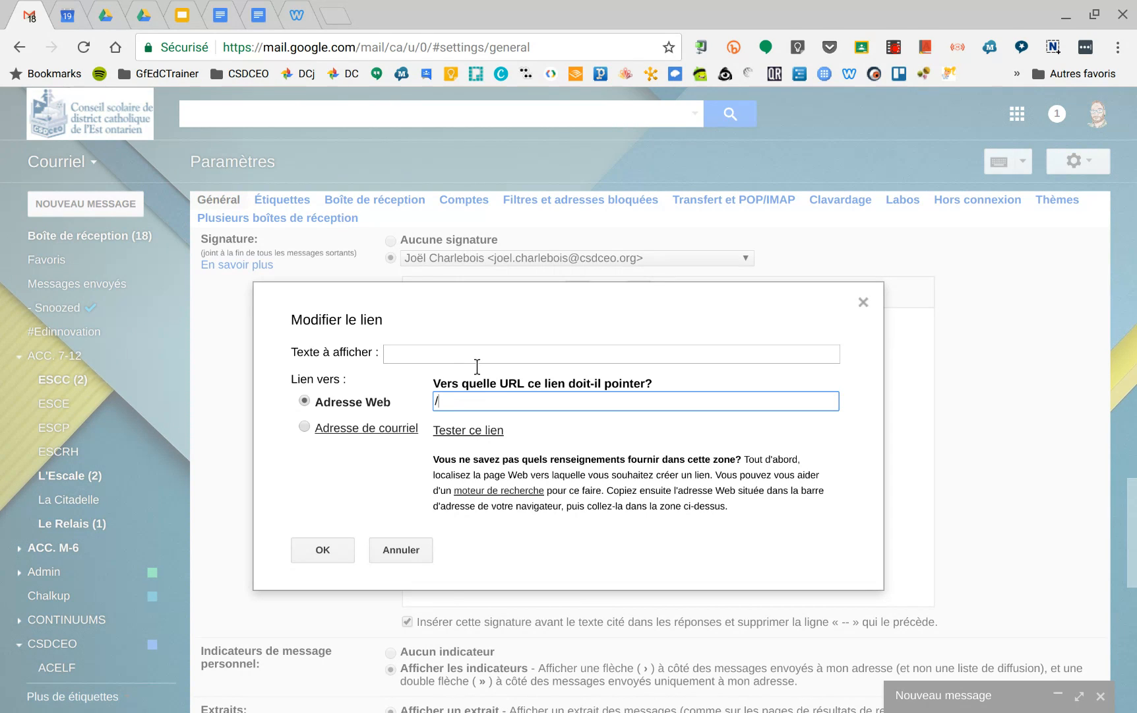
drag(450, 409, 440, 409)
text(csdceo.ca)
click(467, 432)
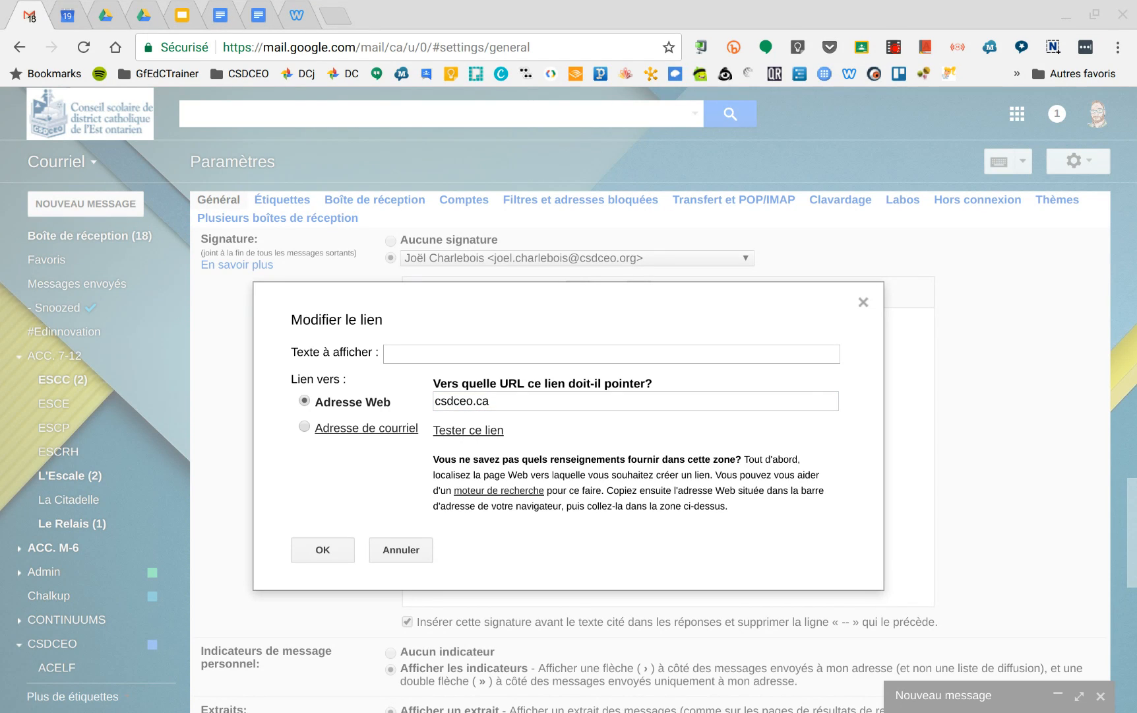
click(1103, 42)
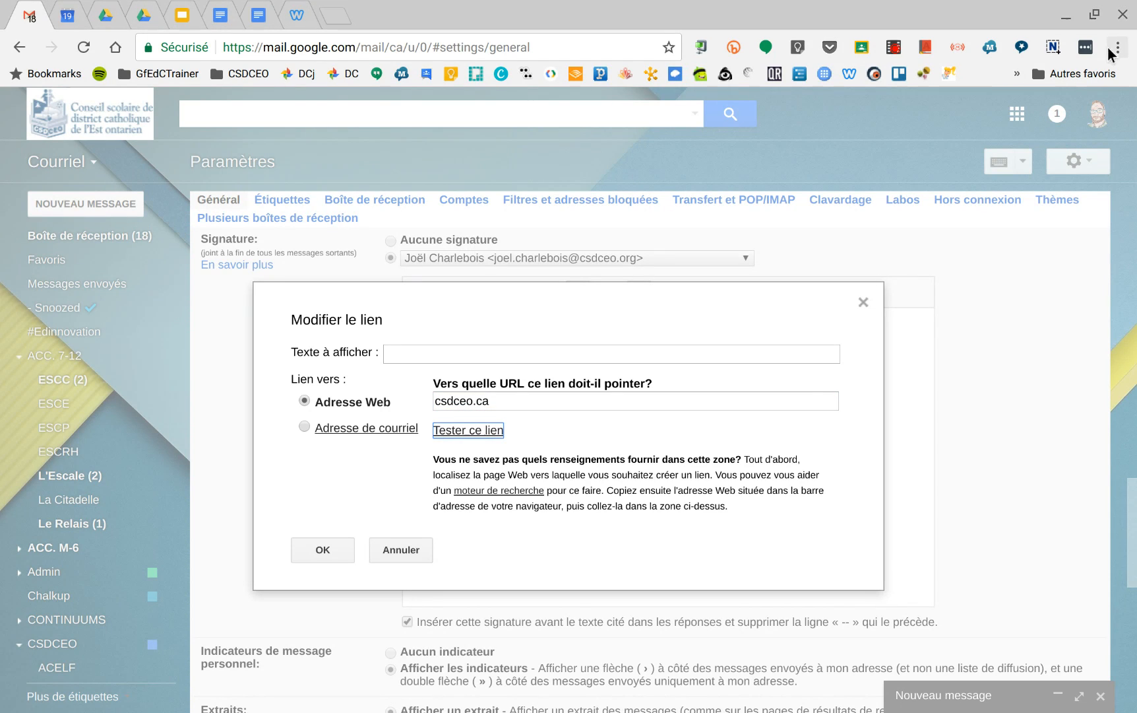
click(320, 551)
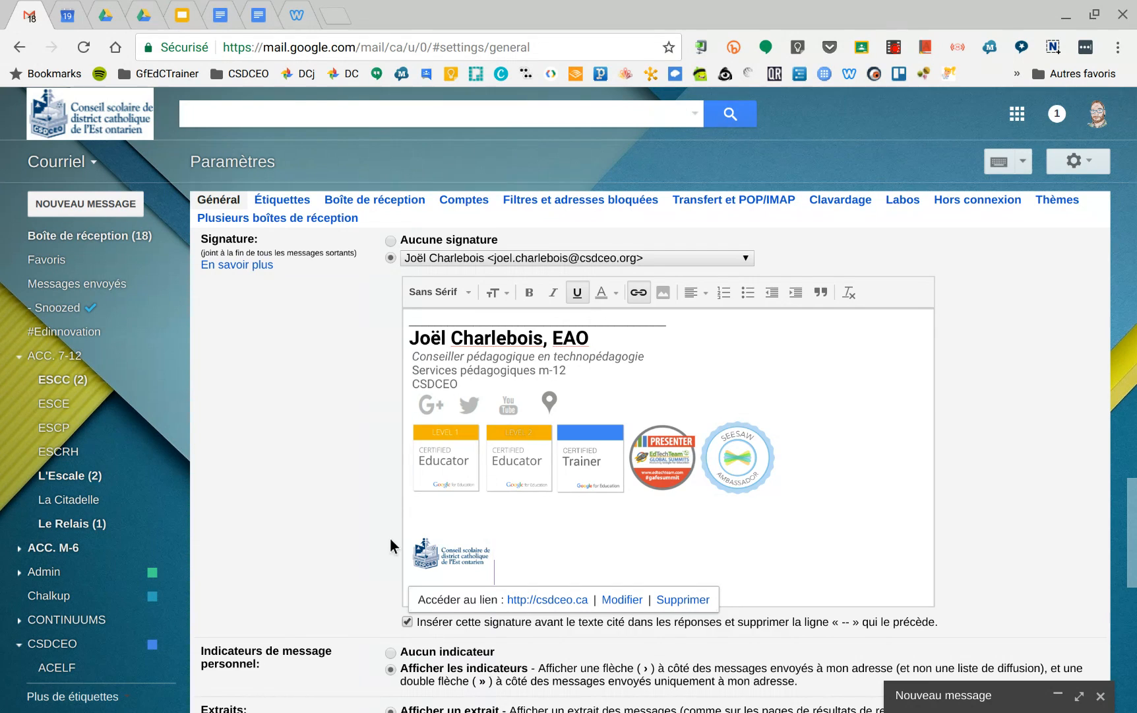
Step: Save the modified signature settings
scroll(390, 537, down, 10)
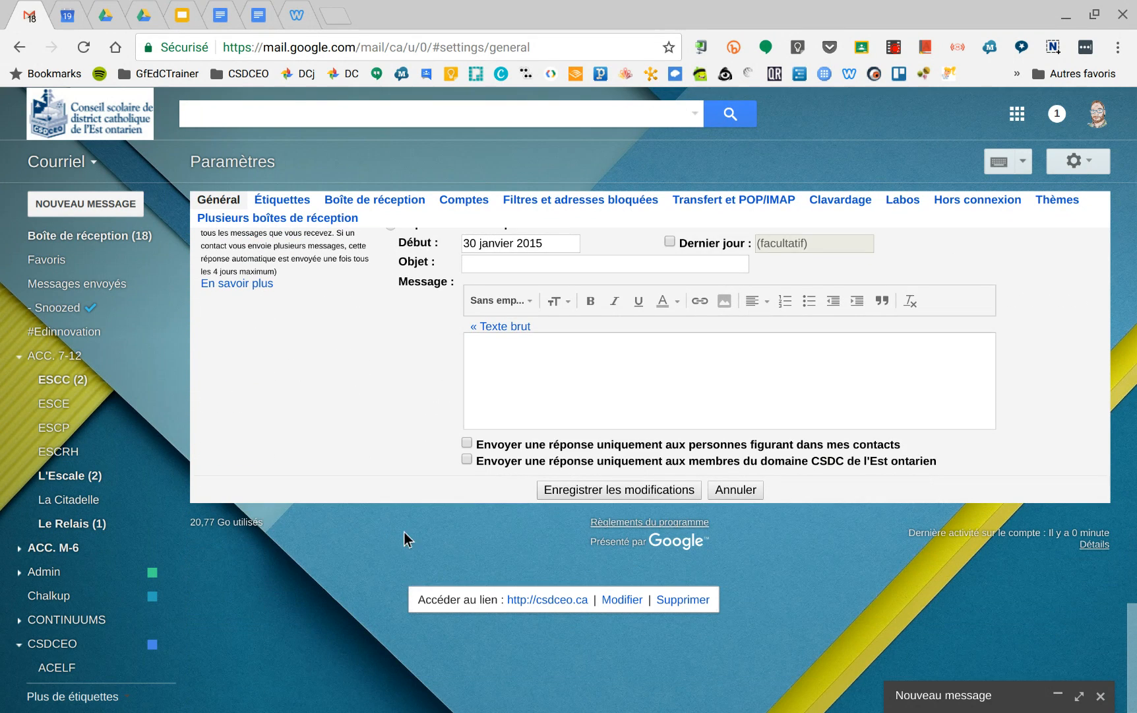
click(621, 495)
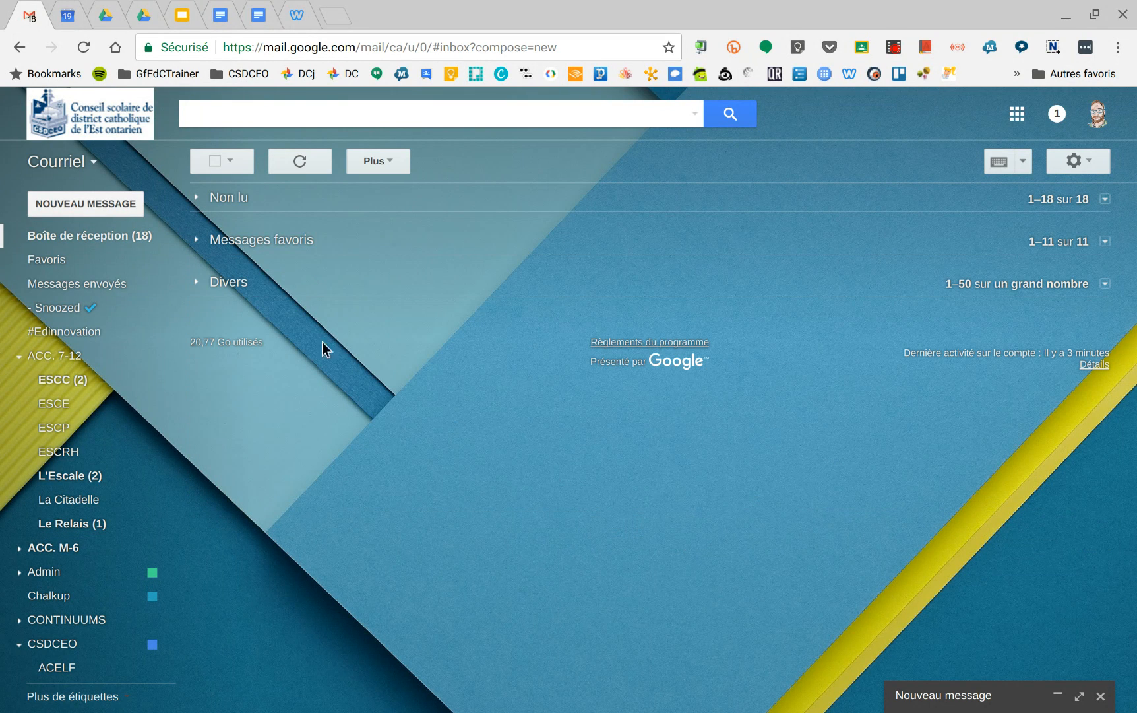
Step: Start a new message and check the logo and its link in the signature
click(109, 209)
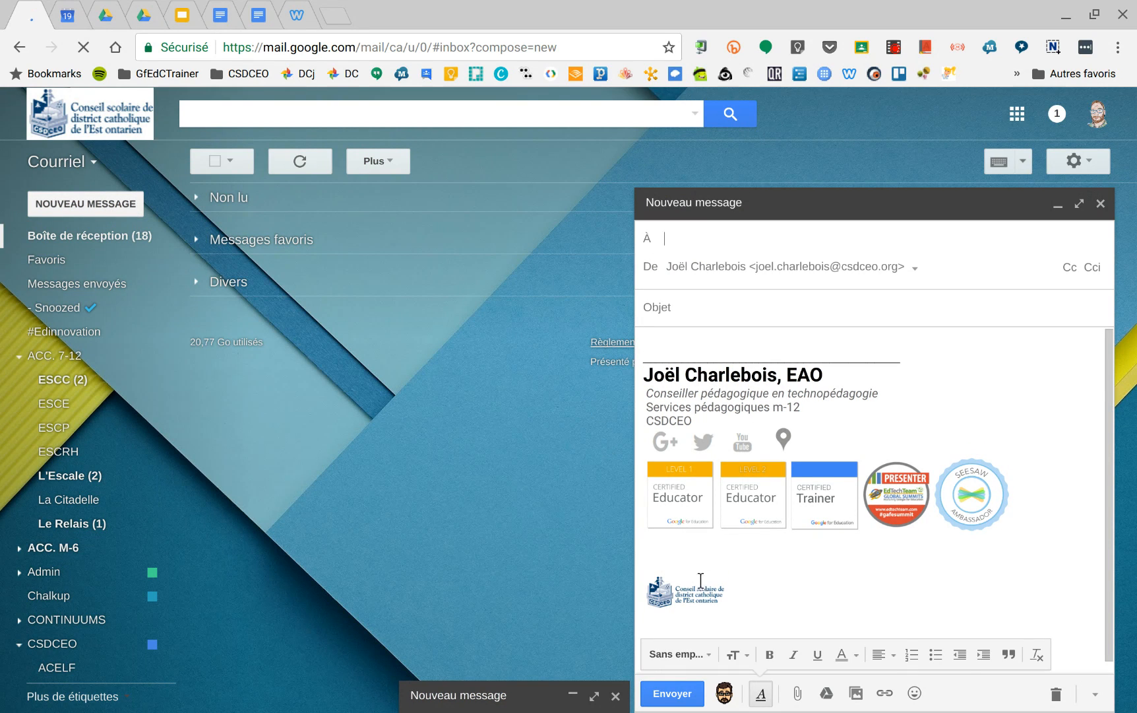
click(676, 600)
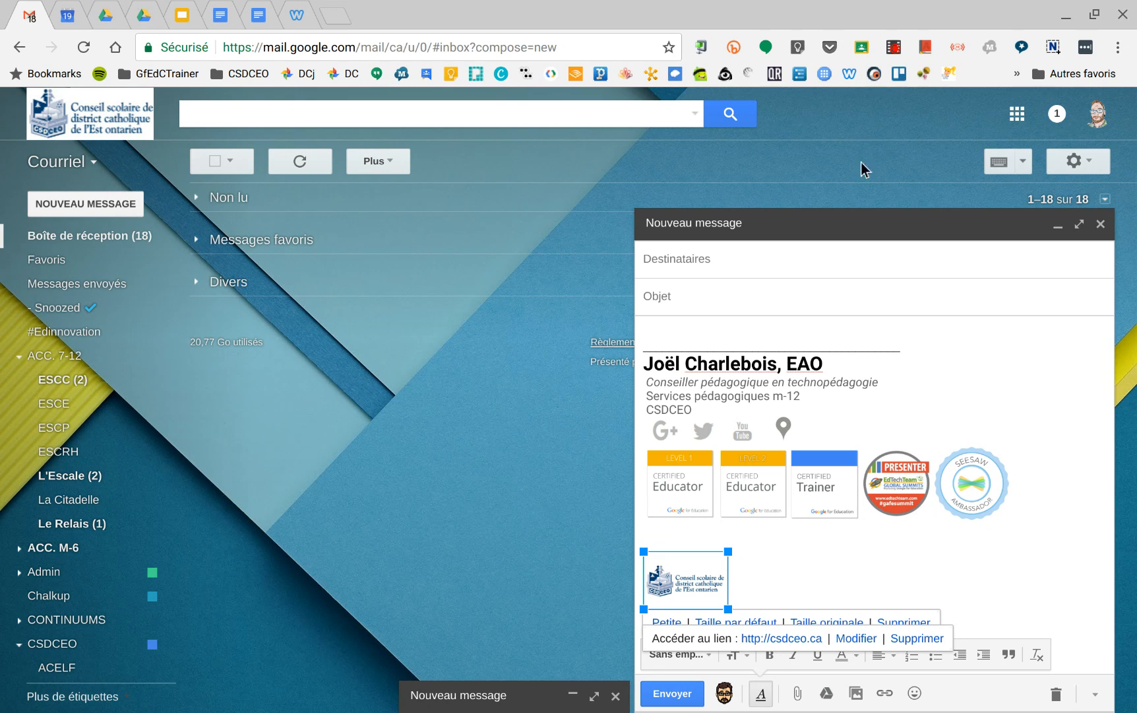
click(900, 52)
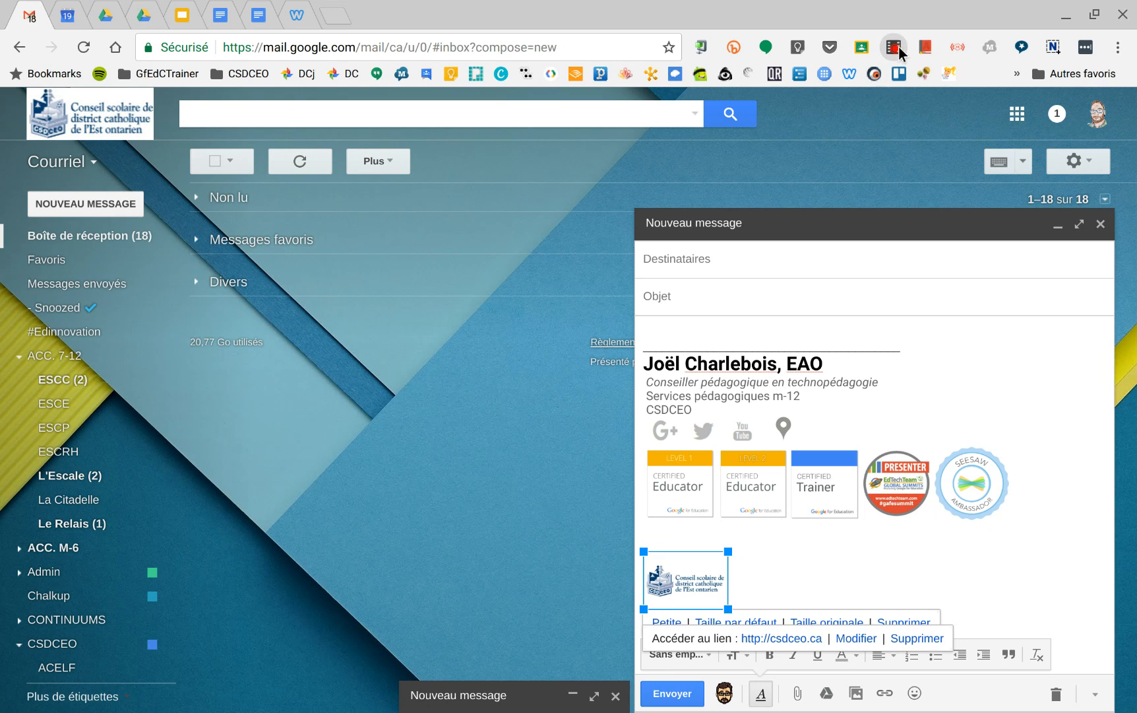